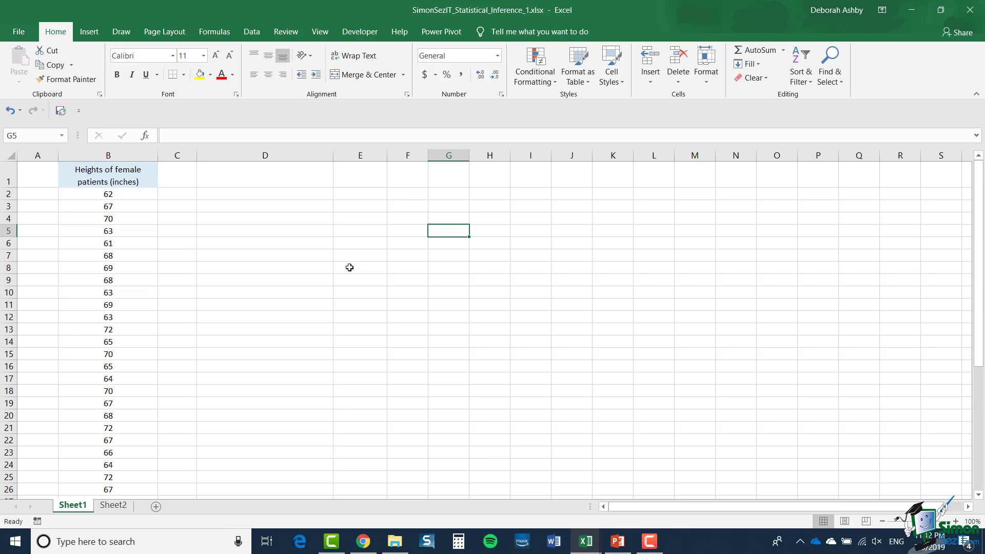
# Label D2 "Mean:" with =AVERAGE(B2:B43) in E2, and label D3 "Standard Deviation:" with =STDEV.S(B2:B43) in E3.
pyautogui.click(311, 193)
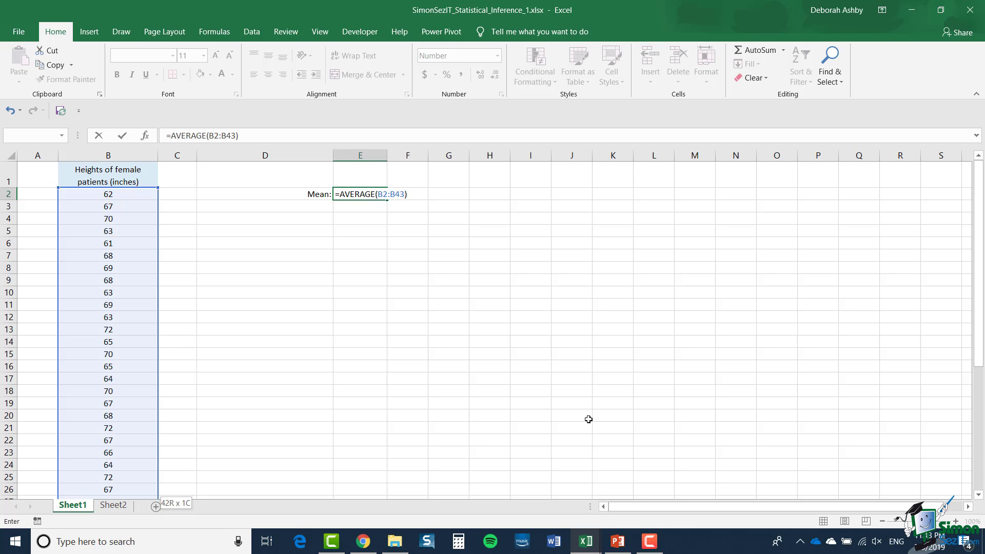
pyautogui.hotkey('ctrl', 'Return')
pyautogui.press('Down')
pyautogui.press('Left')
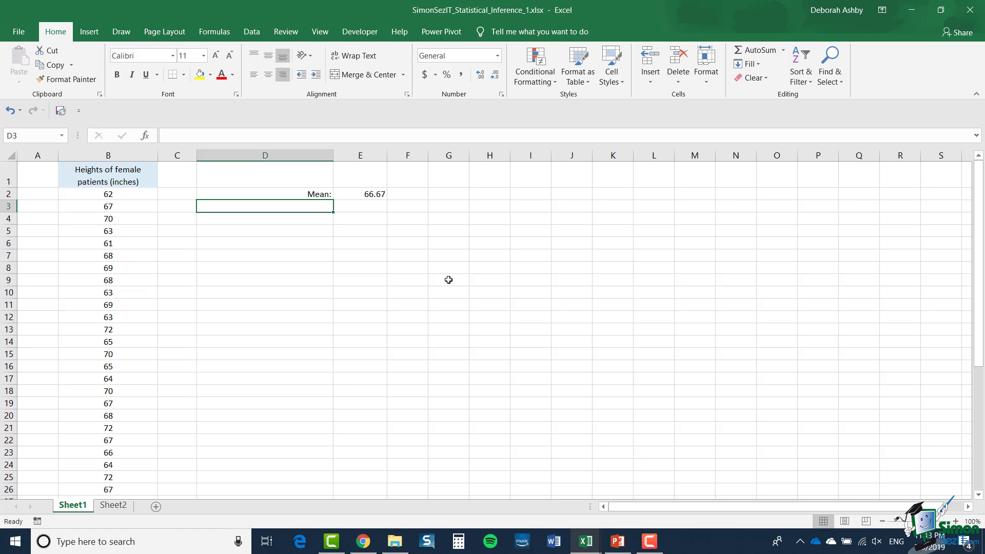
pyautogui.write('Standard Deviation:')
pyautogui.press('Tab')
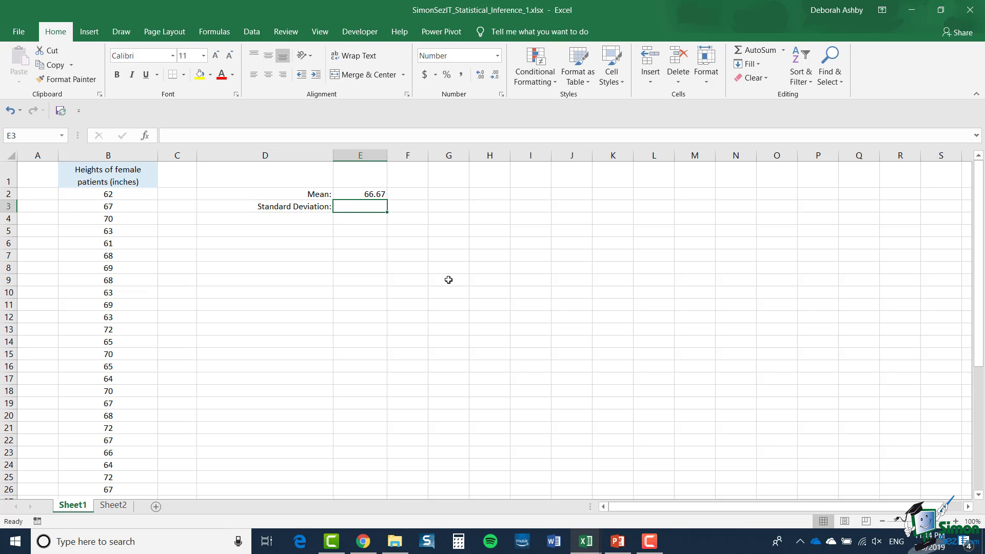
pyautogui.write('=STDEV.S(')
pyautogui.moveTo(108, 194); pyautogui.dragTo(107, 498)
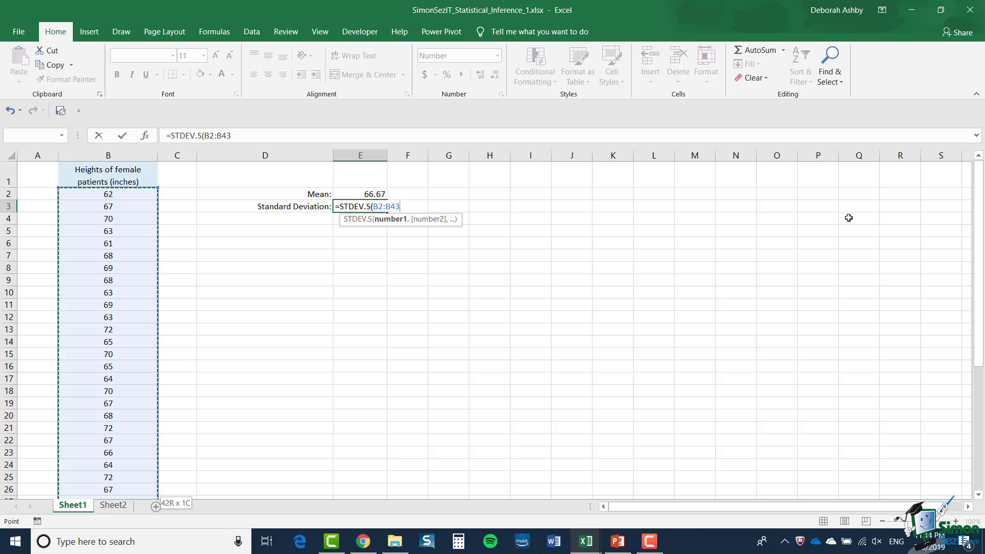
pyautogui.write(')')
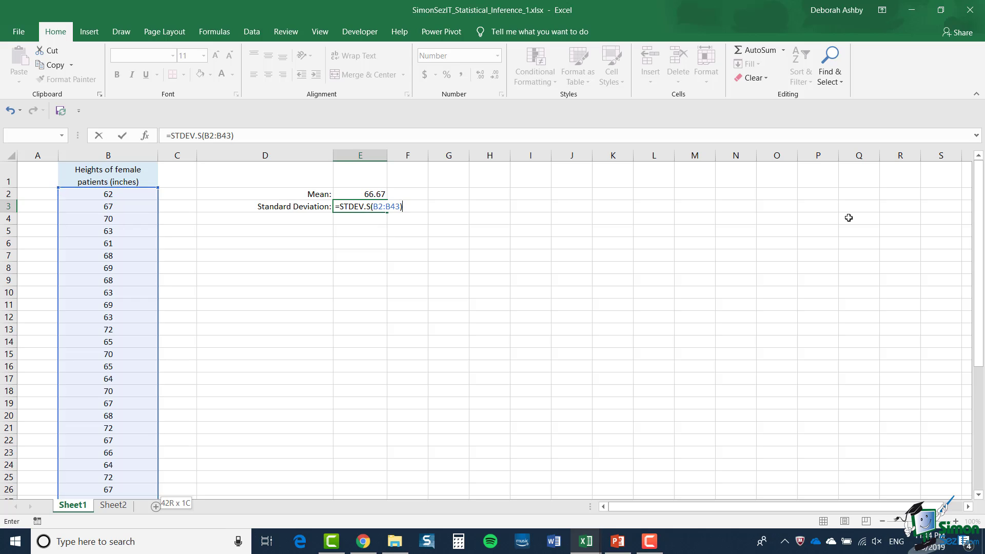
pyautogui.press('Return')
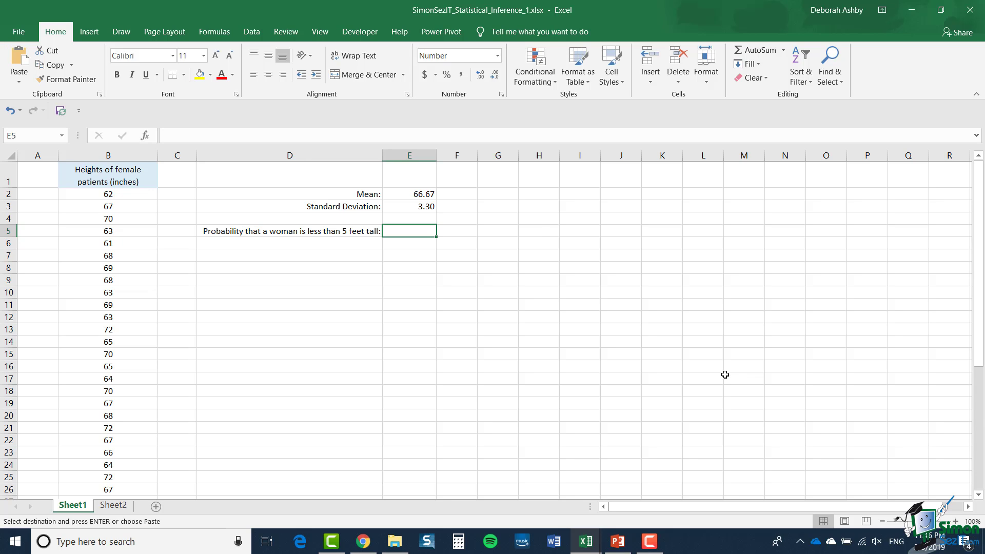
# Calculate the probability that a woman is less than 5 feet tall in E5 with =NORM.DIST(60,E2,E3,TRUE).
pyautogui.press('Escape')
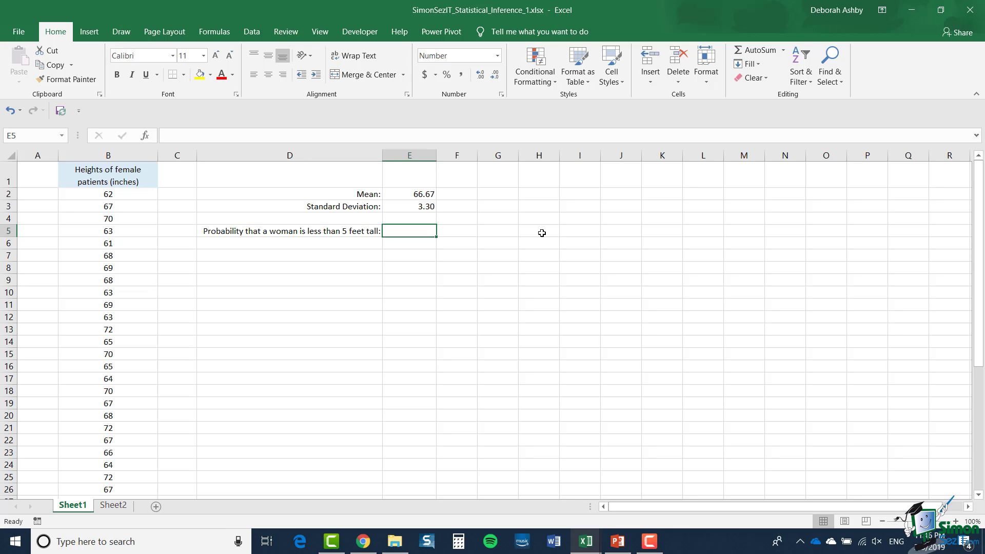
pyautogui.write('=')
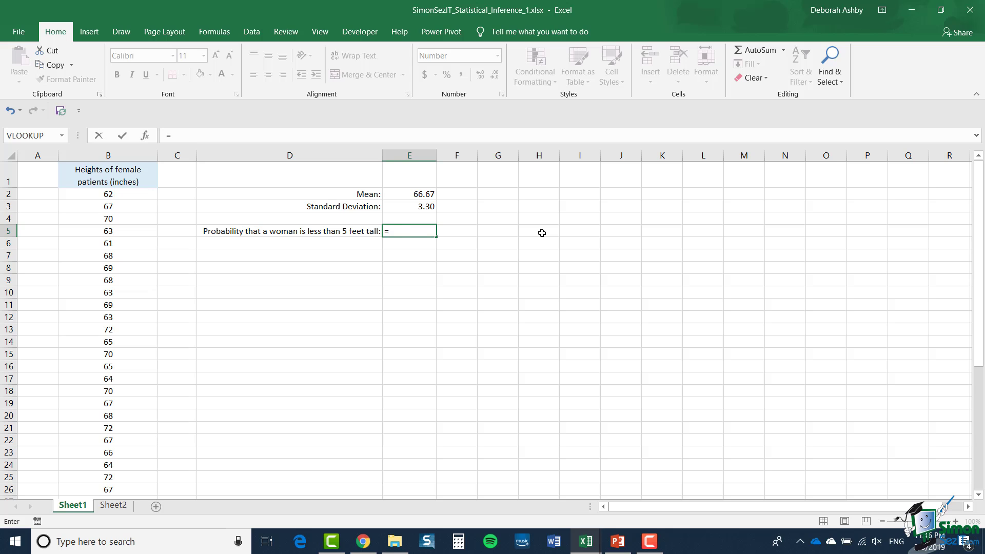
pyautogui.write('NORM')
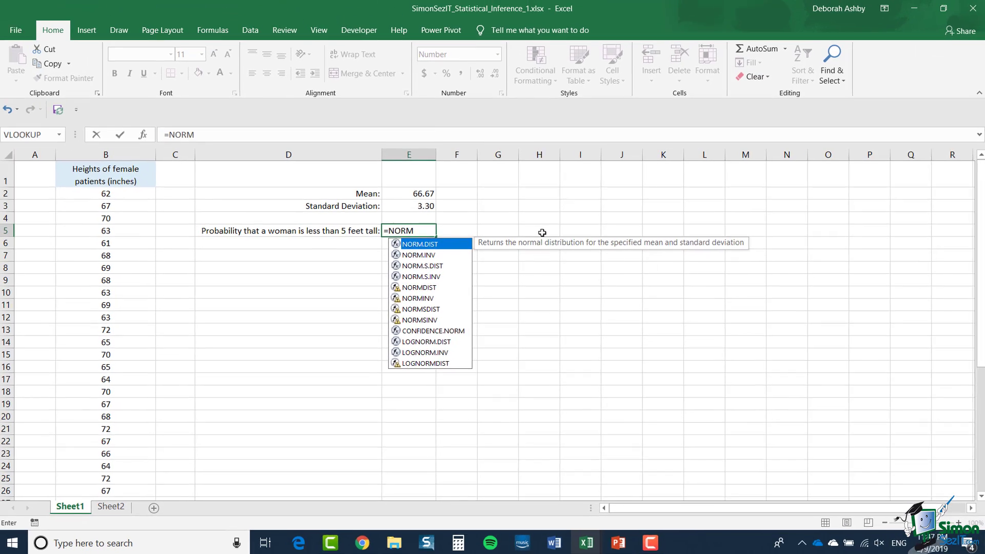
pyautogui.press('Tab')
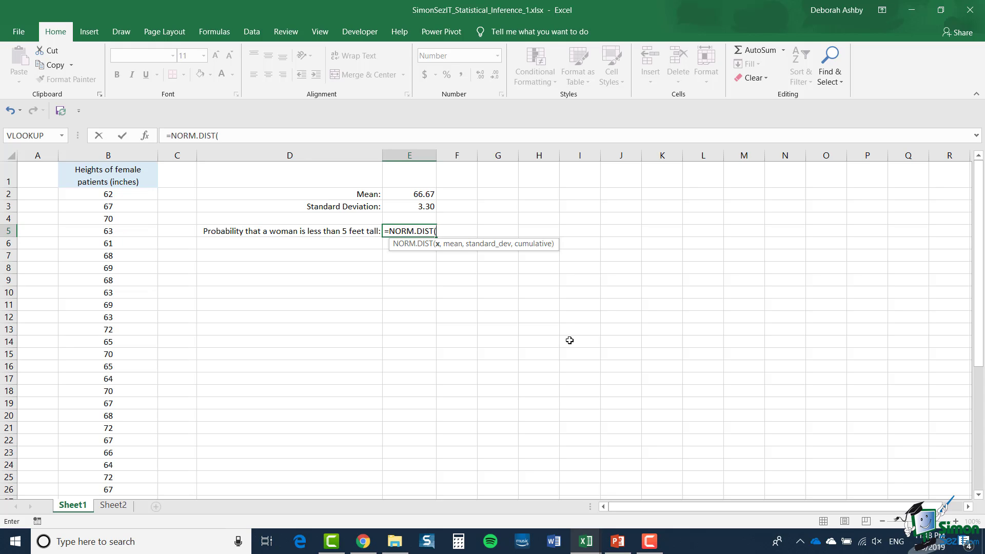
pyautogui.write('60,E2,')
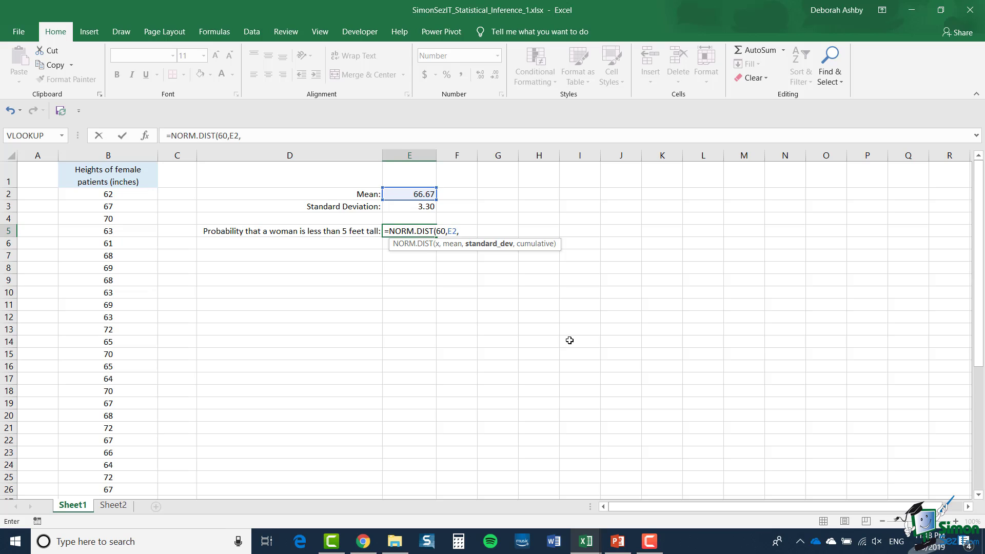
pyautogui.write('E3,')
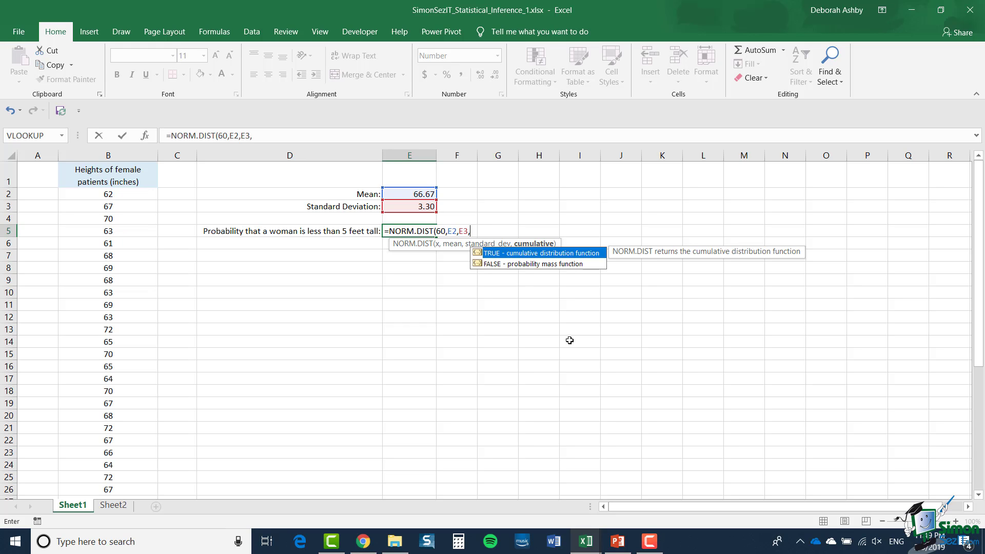
pyautogui.write('TRUE)')
pyautogui.press('Return')
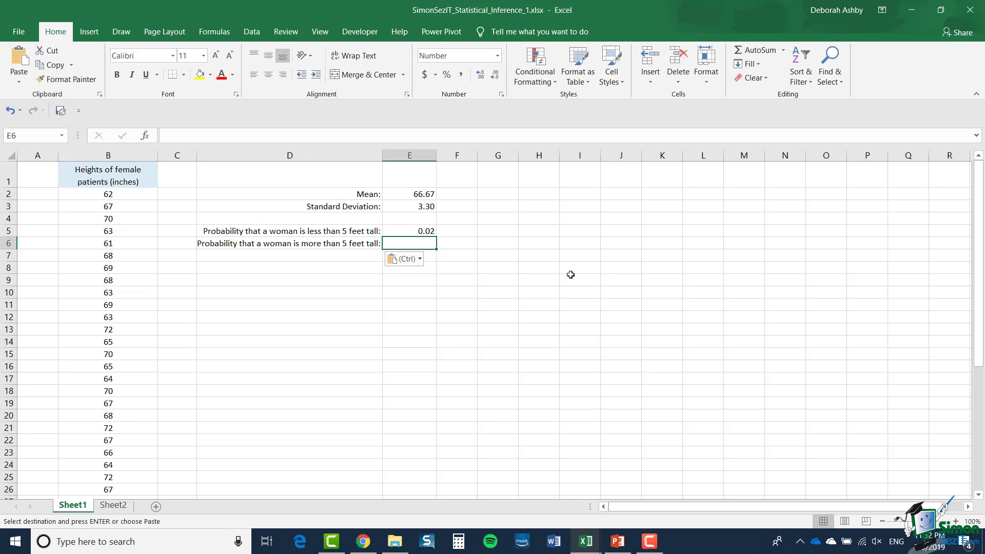
# Calculate the probability that a woman is more than 5 feet tall in E6 with =1-E5.
pyautogui.press('Escape')
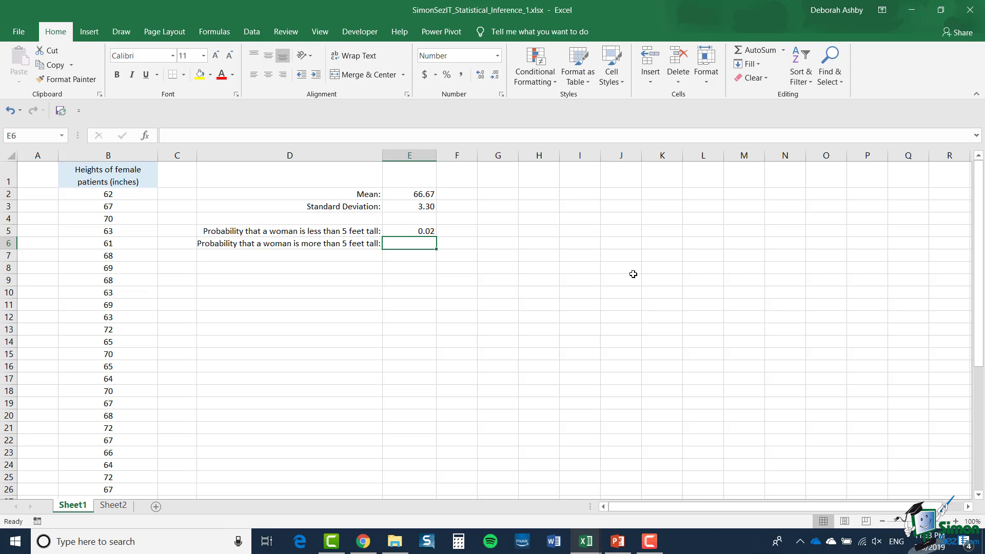
pyautogui.write('=1')
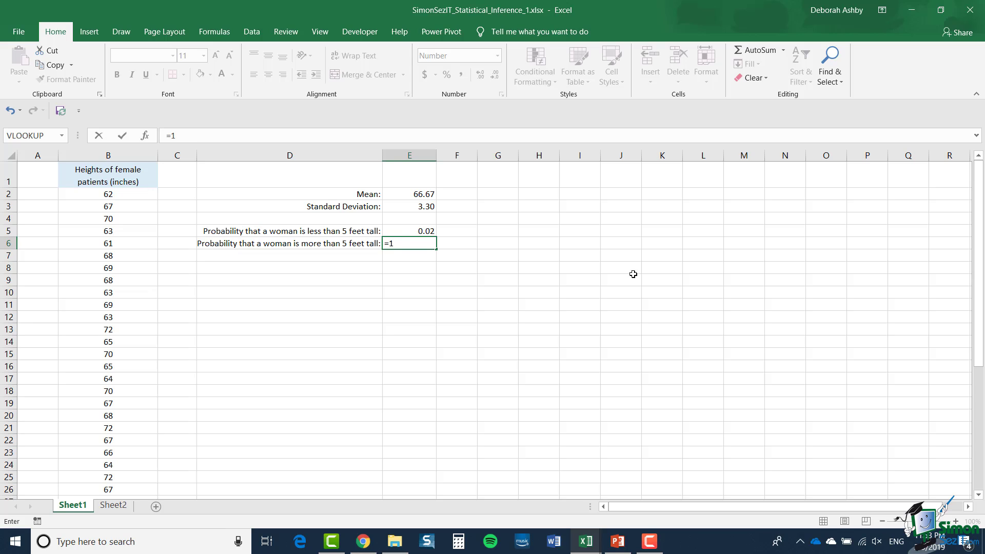
pyautogui.write('-')
pyautogui.click(424, 232)
pyautogui.hotkey('ctrl', 'Return')
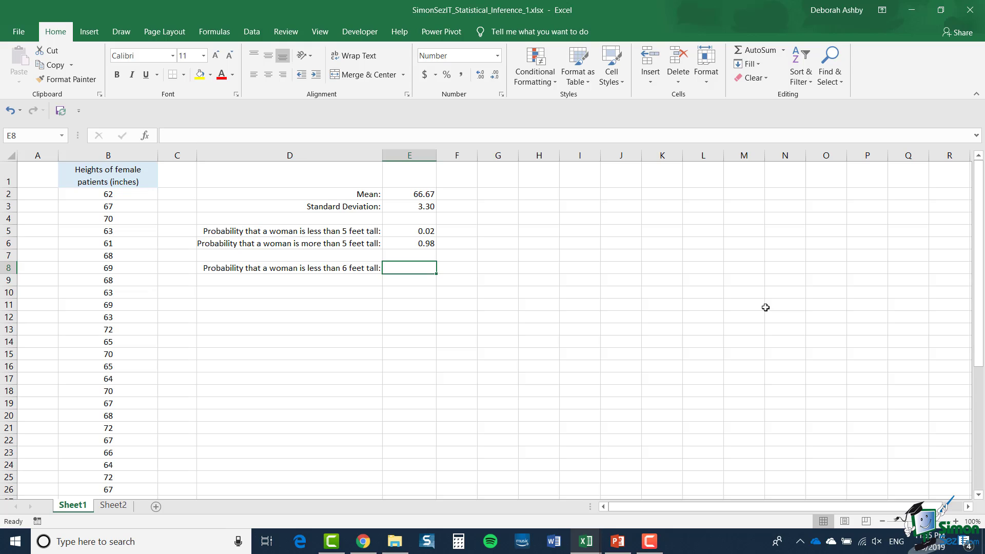
# Calculate the probability that a woman is less than 6 feet tall in E8 with =NORM.DIST(72,E2,E3,TRUE).
pyautogui.write('=NORM.DIST(')
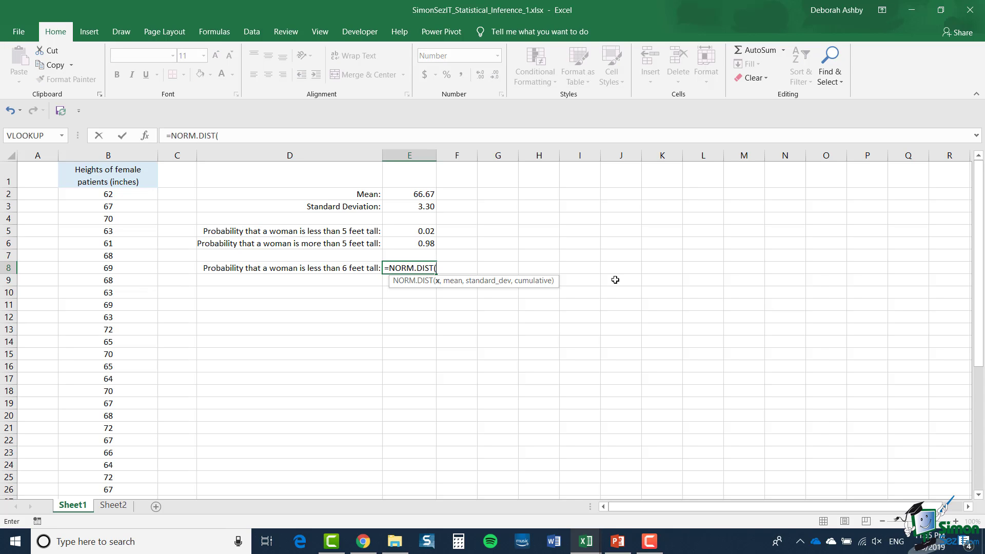
pyautogui.write('72,')
pyautogui.click(421, 194)
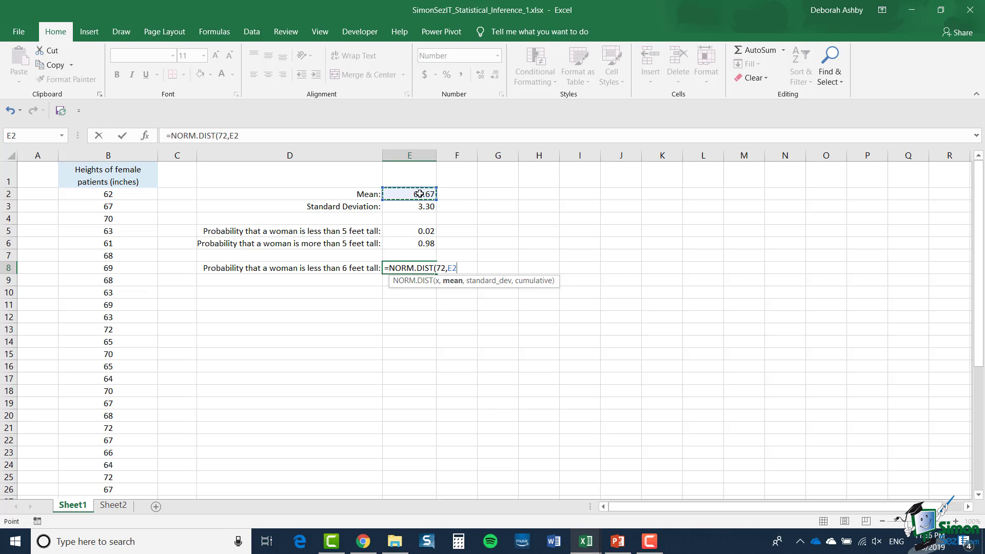
pyautogui.write(',')
pyautogui.click(422, 206)
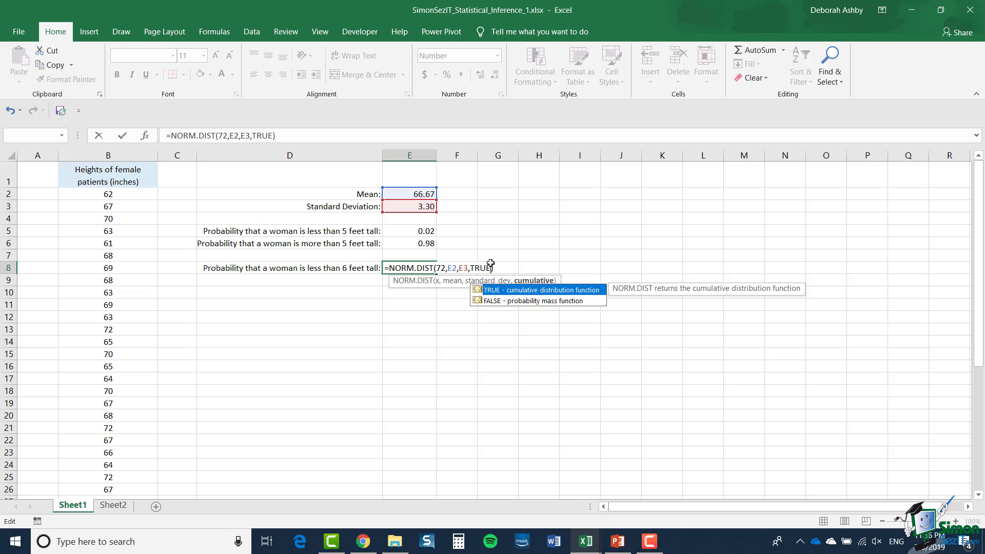
pyautogui.press('Return')
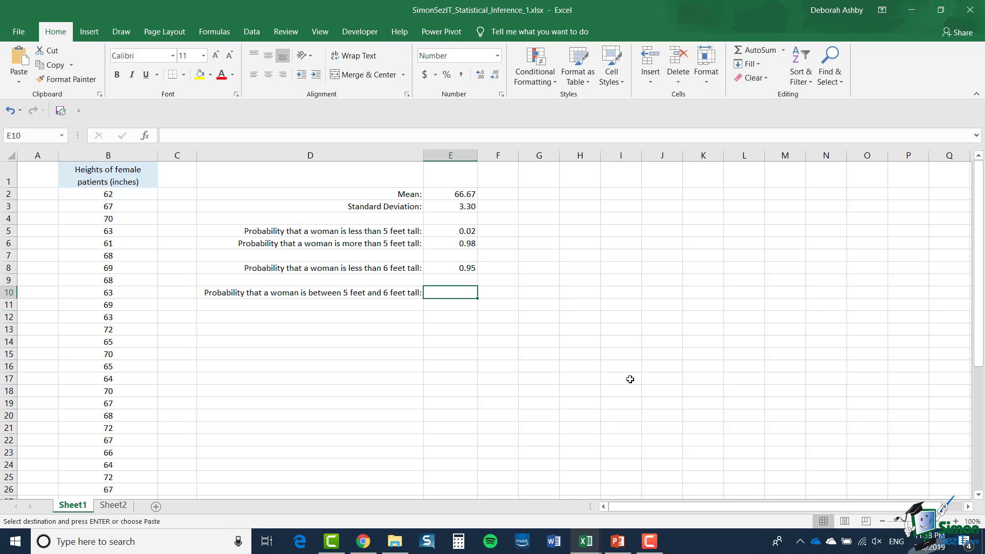
# Calculate the probability that a woman is between 5 and 6 feet tall in E10 with =E8-E5.
pyautogui.press('Escape')
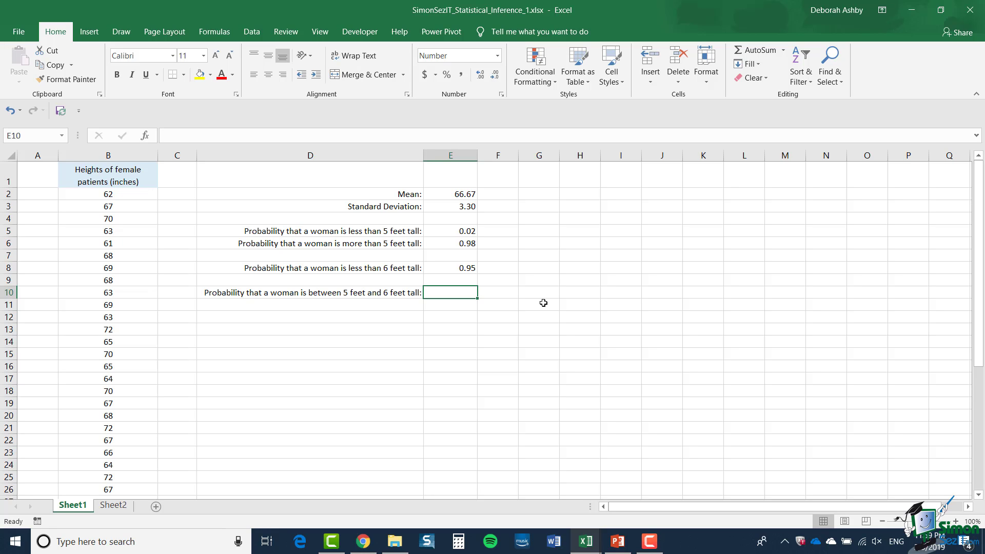
pyautogui.write('=')
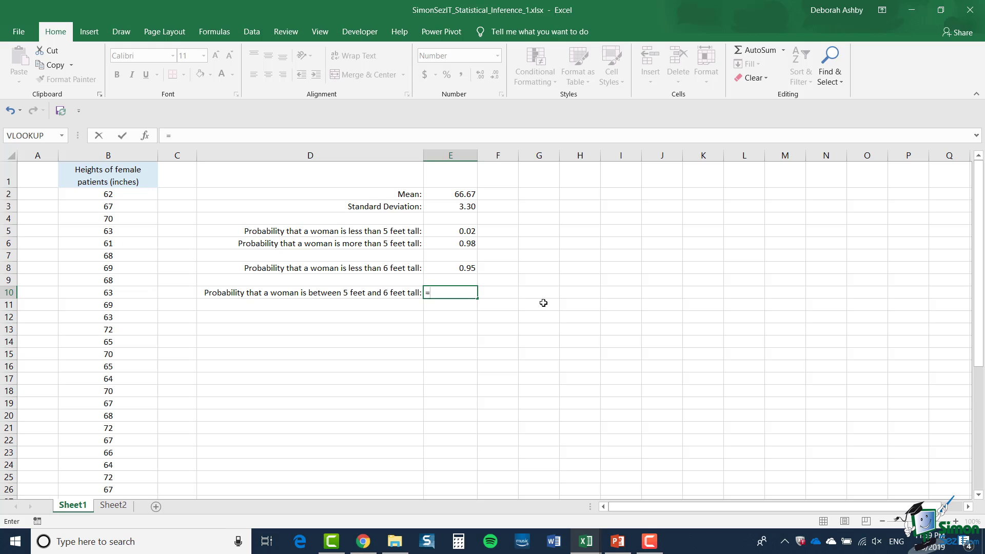
pyautogui.click(460, 269)
pyautogui.write('-')
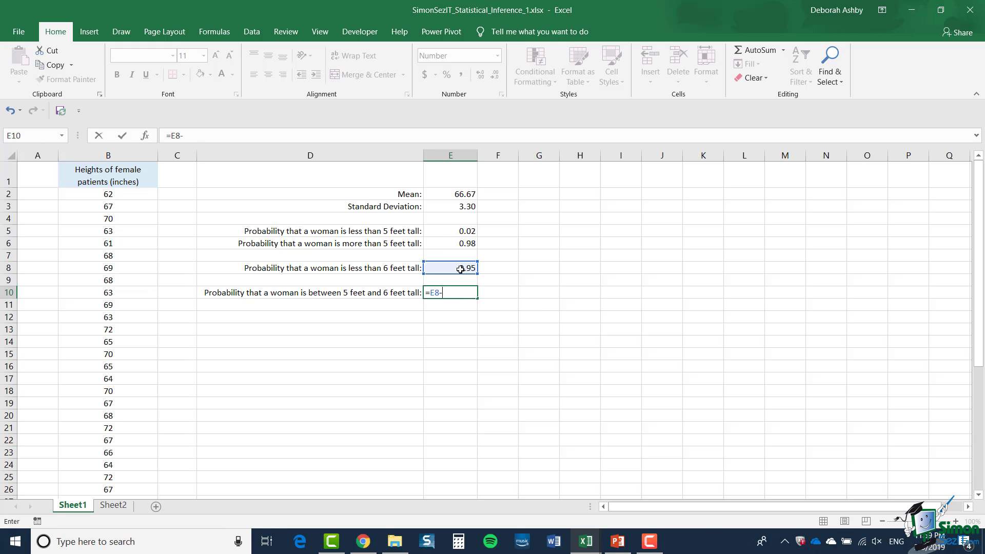
pyautogui.click(456, 231)
pyautogui.press('Return')
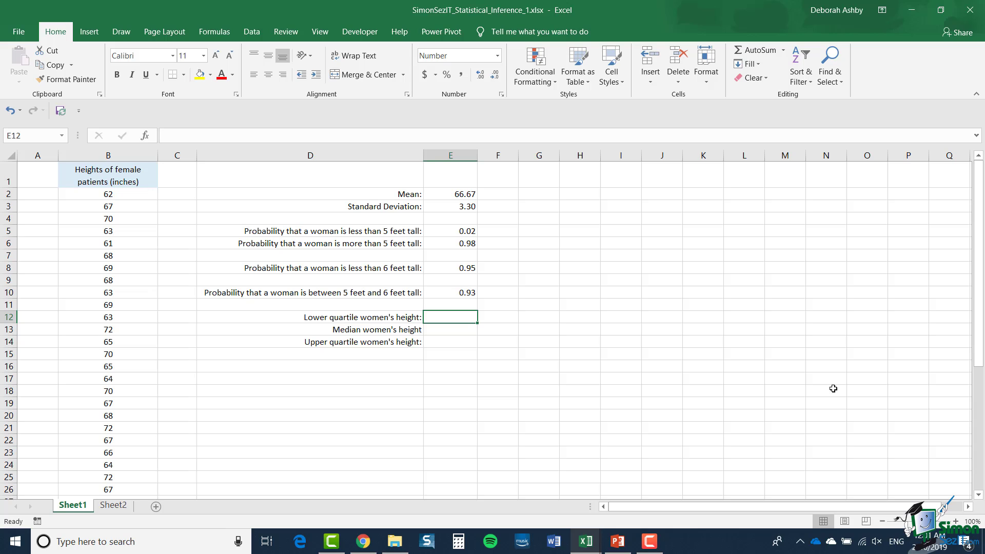
# Calculate the lower quartile women's height in E12 with =NORM.INV(.25,E2,E3).
pyautogui.write('=NORM')
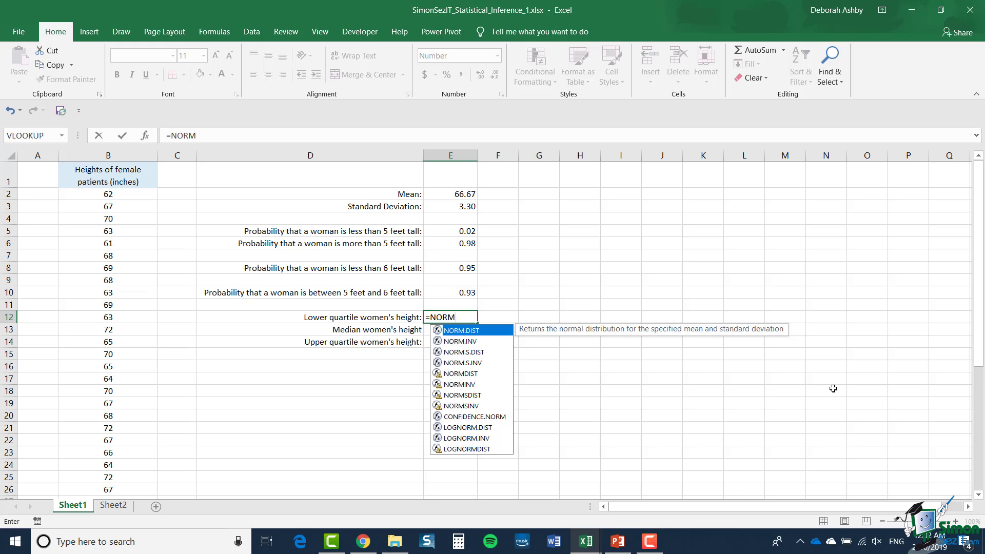
pyautogui.doubleClick(476, 341)
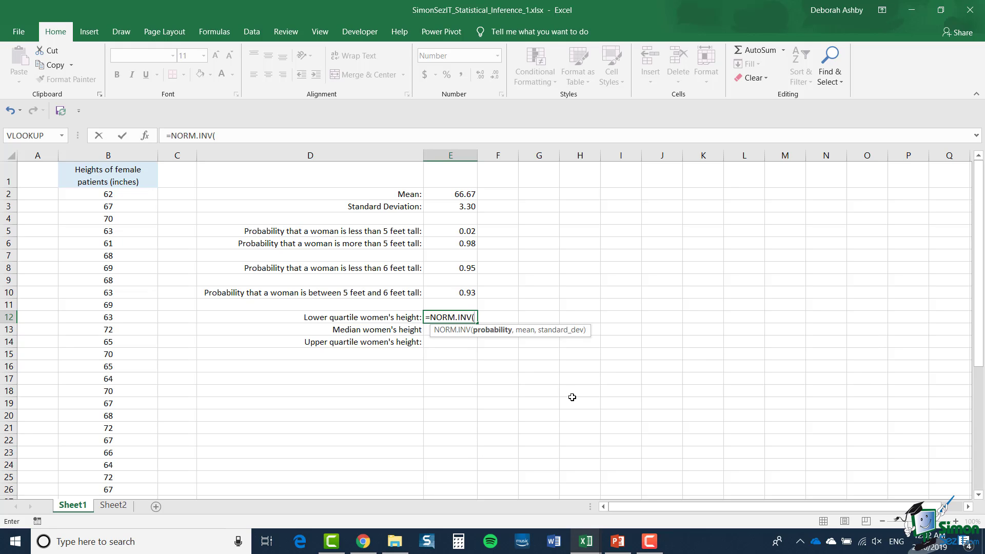
pyautogui.write('.25,')
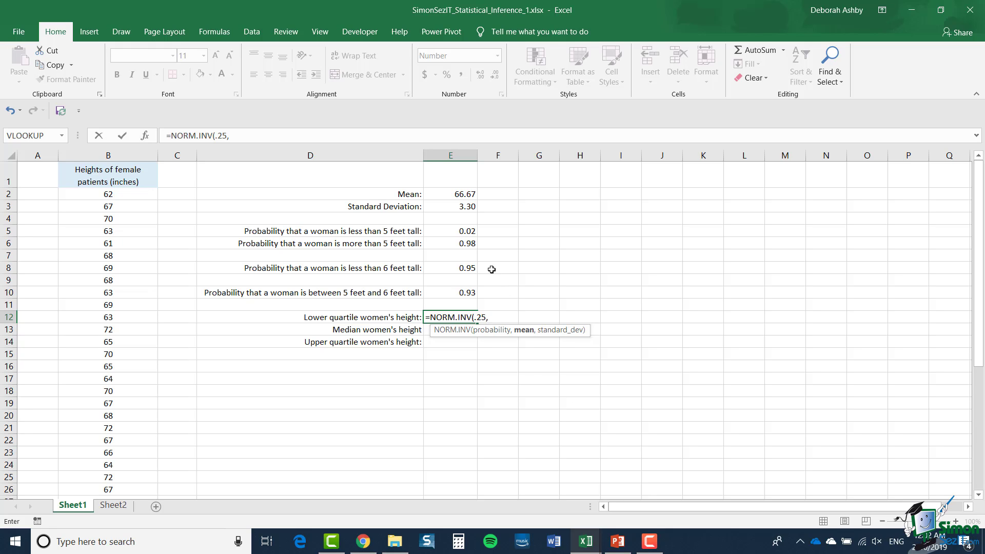
pyautogui.click(465, 194)
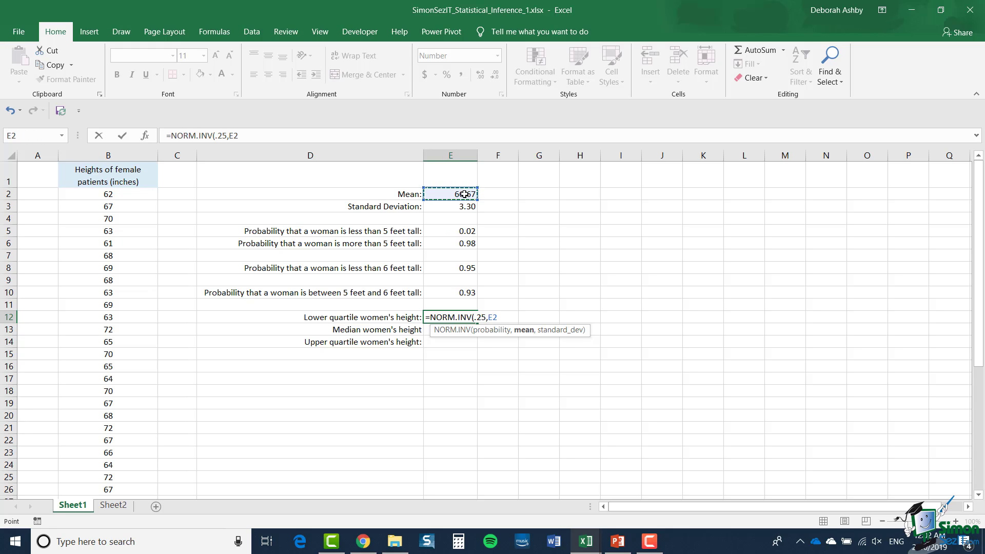
pyautogui.write(',')
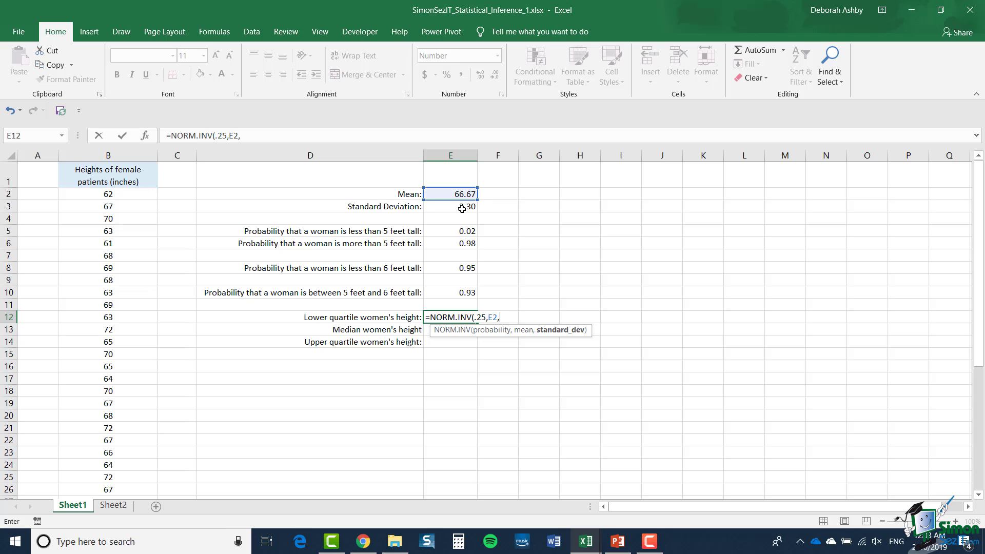
pyautogui.click(462, 208)
pyautogui.write(')')
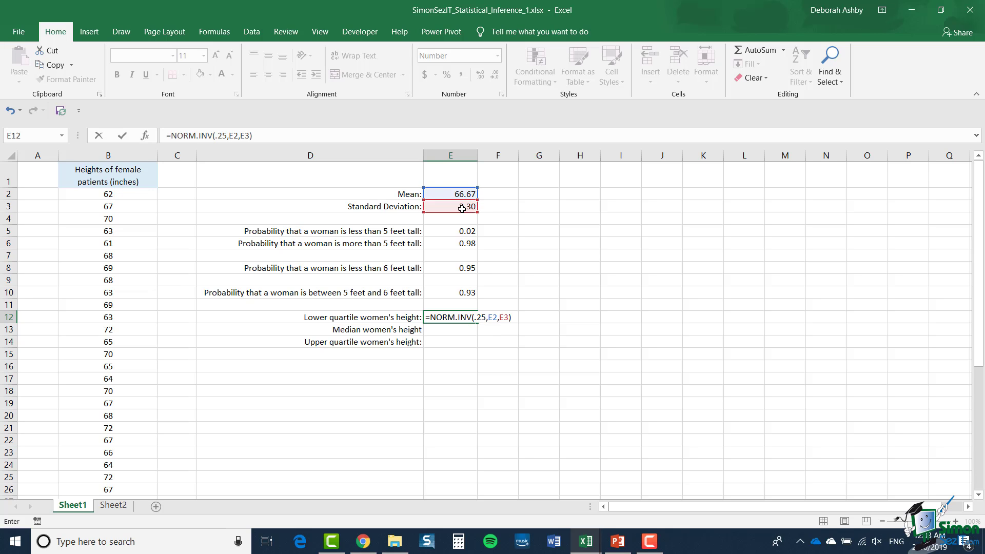
pyautogui.hotkey('ctrl', 'Return')
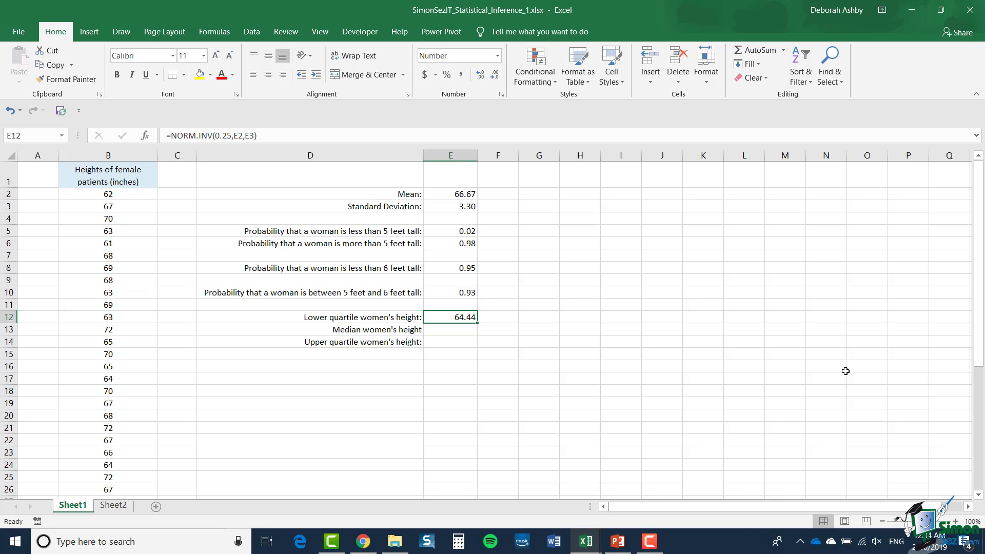
# Calculate the median women's height in E13 with =NORM.INV(.5,E2,E3).
pyautogui.press('Down')
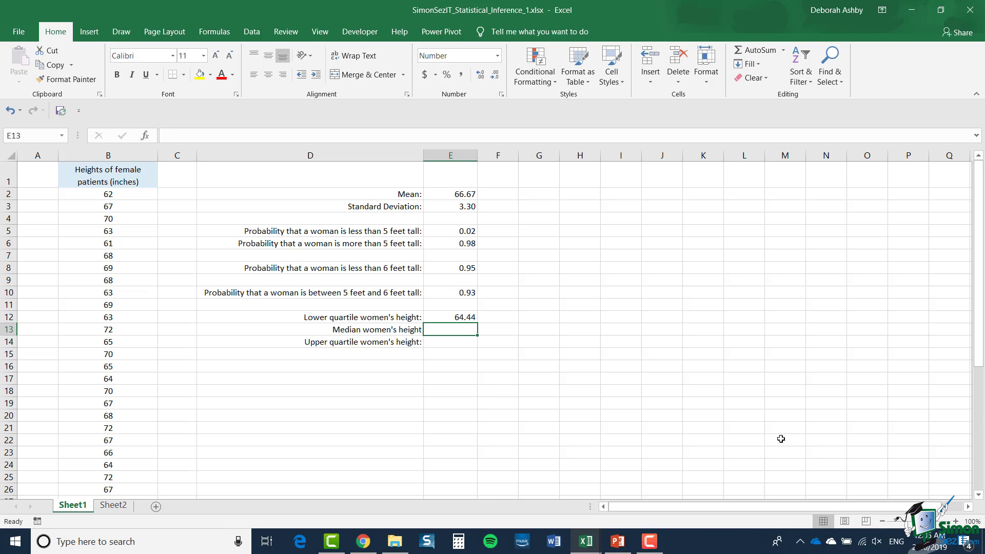
pyautogui.write('=')
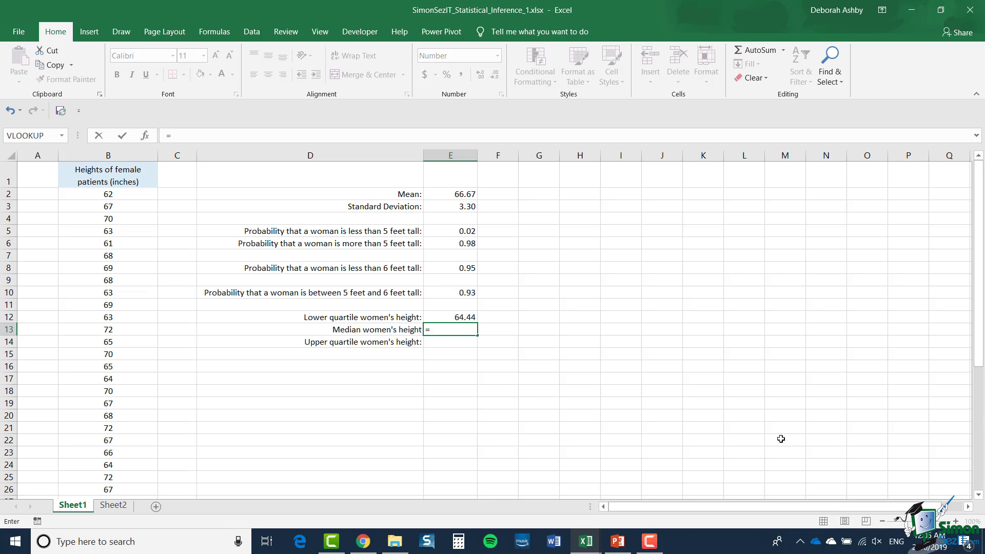
pyautogui.write('NORM')
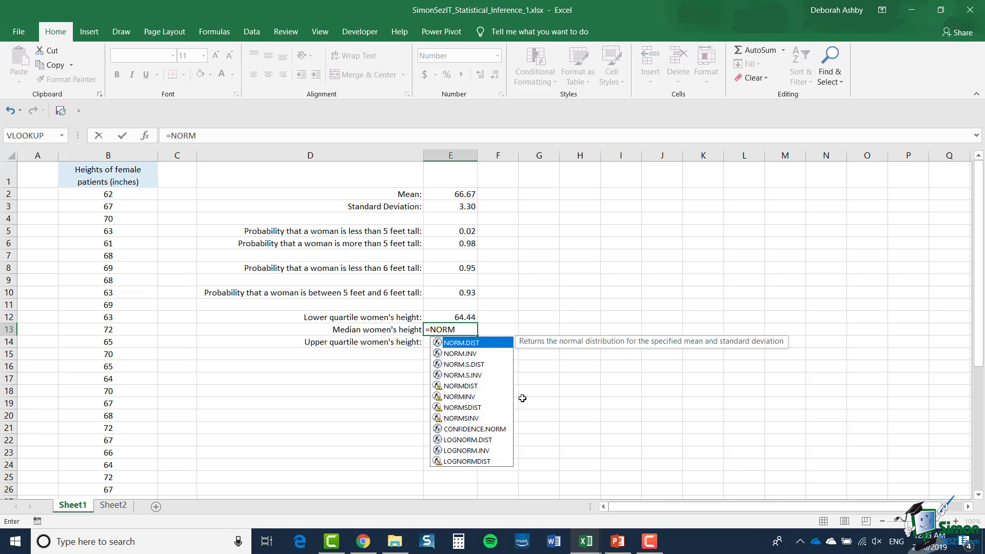
pyautogui.doubleClick(482, 354)
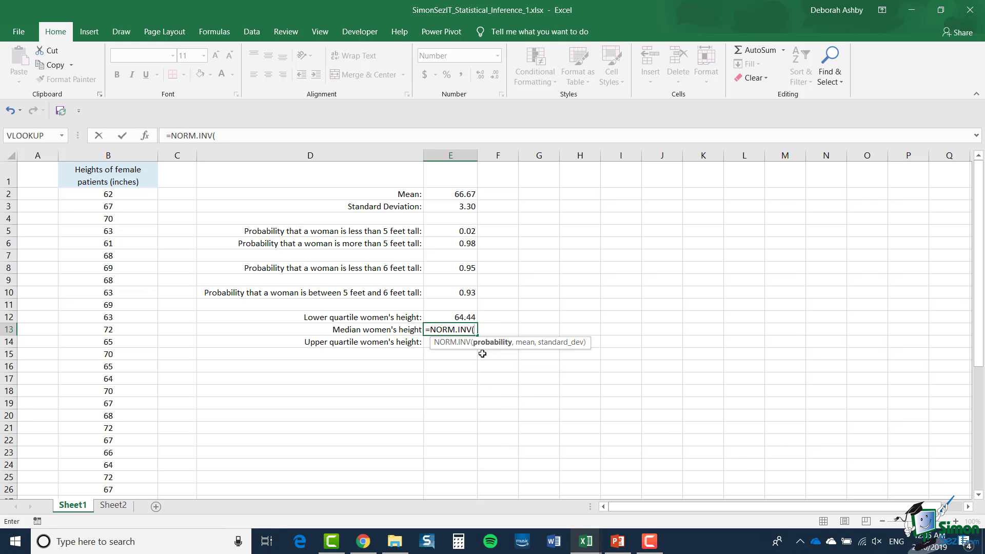
pyautogui.write('.5,')
pyautogui.click(451, 195)
pyautogui.write(',')
pyautogui.click(454, 207)
pyautogui.write(')')
pyautogui.press('Return')
# Calculate the upper quartile women's height in E14 with =NORM.INV(.75,E2,E3).
pyautogui.write('=NORM.INV(.75,')
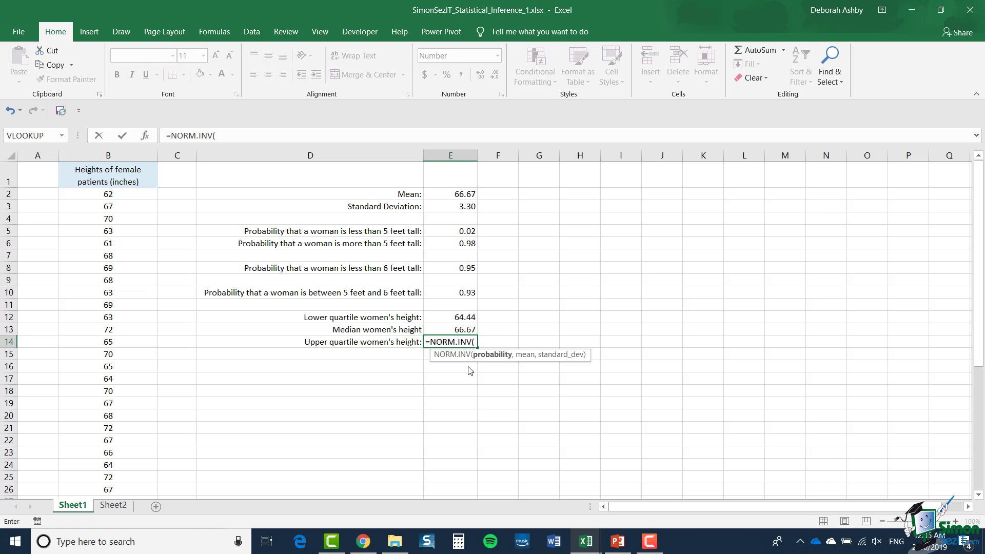
pyautogui.click(452, 195)
pyautogui.write(',')
pyautogui.click(462, 207)
pyautogui.write(')')
pyautogui.press('Return')
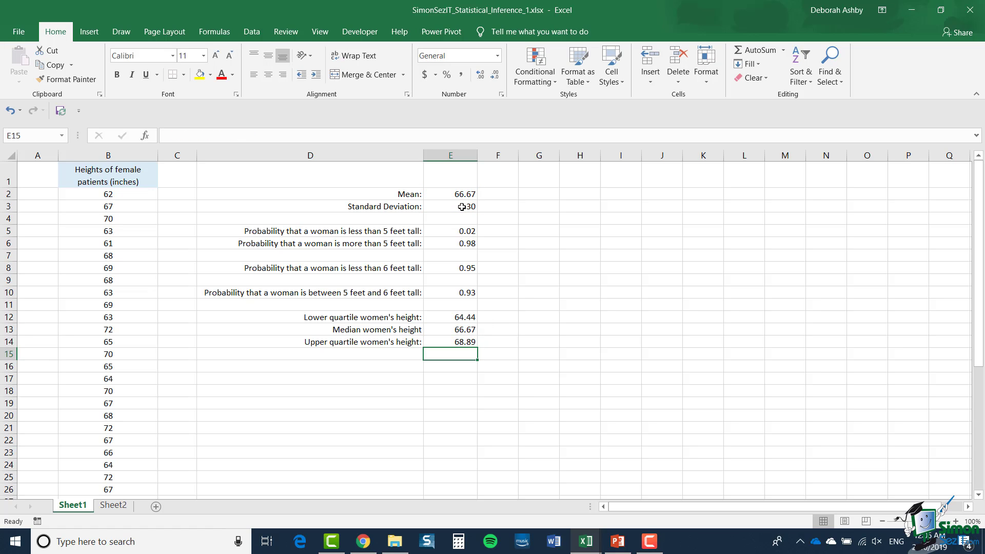